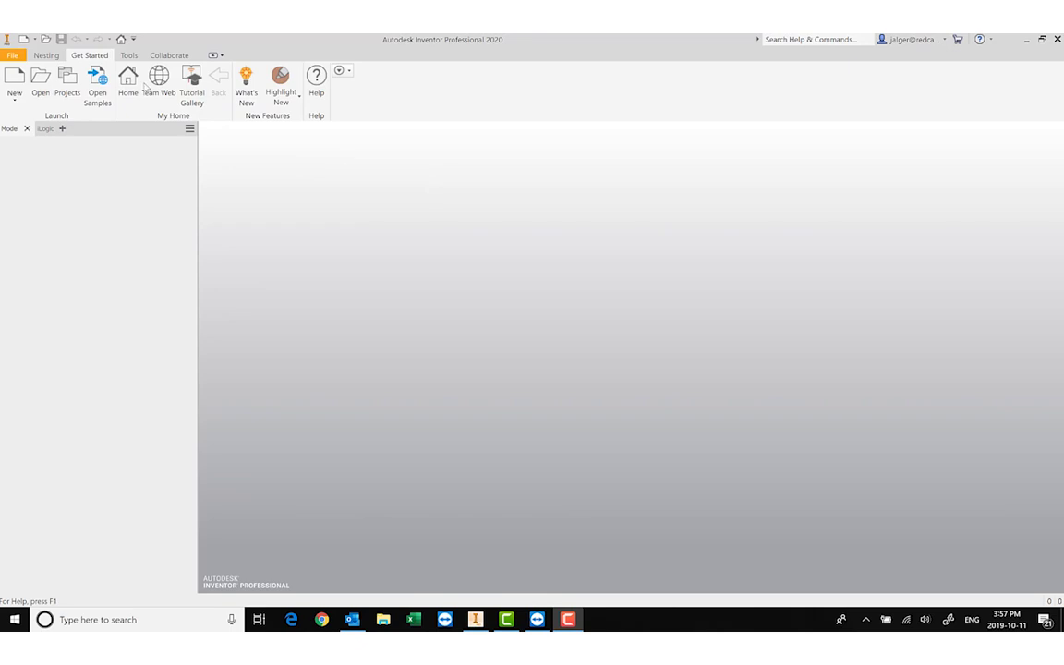
Open 800t-a_s-PB.stp from the Import Files folder for import as a CAD file.
{"action": "left_click", "coordinate": [11, 58]}
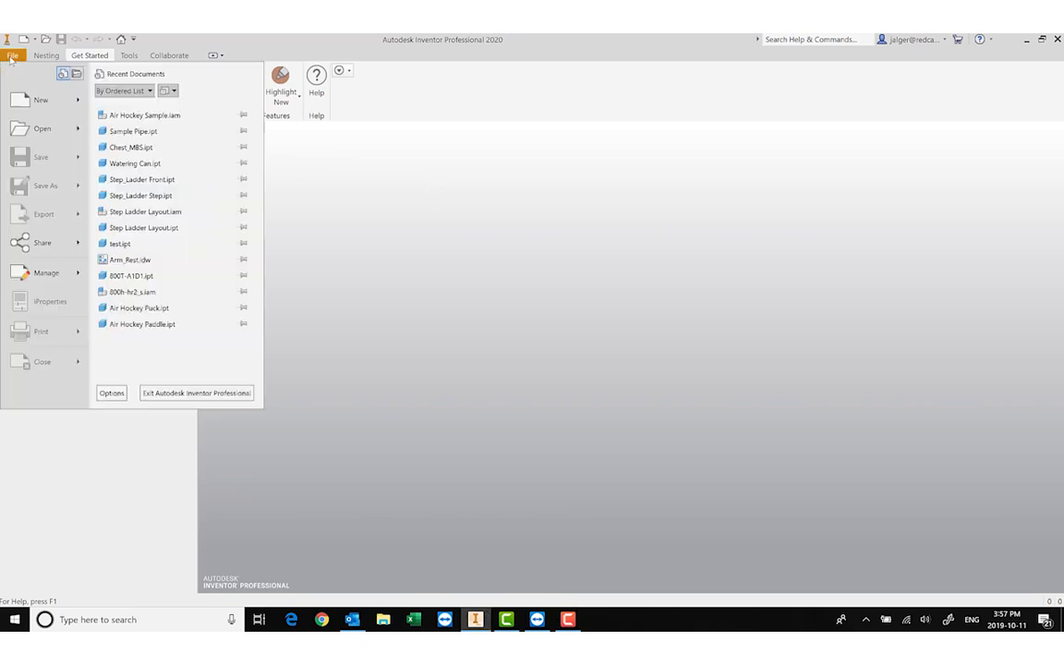
{"action": "mouse_move", "coordinate": [33, 129]}
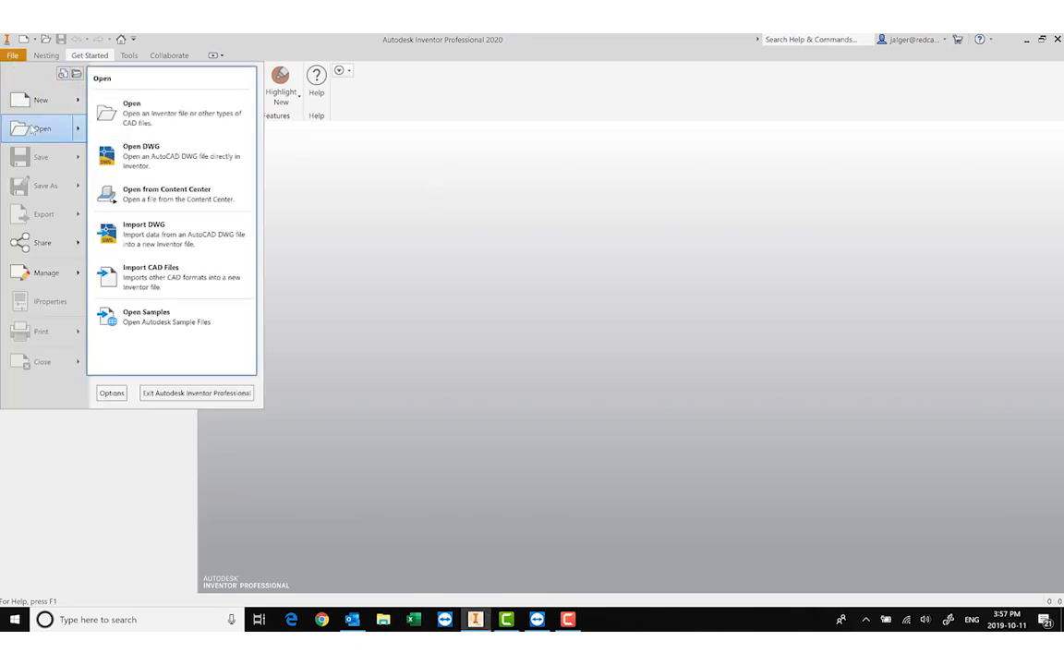
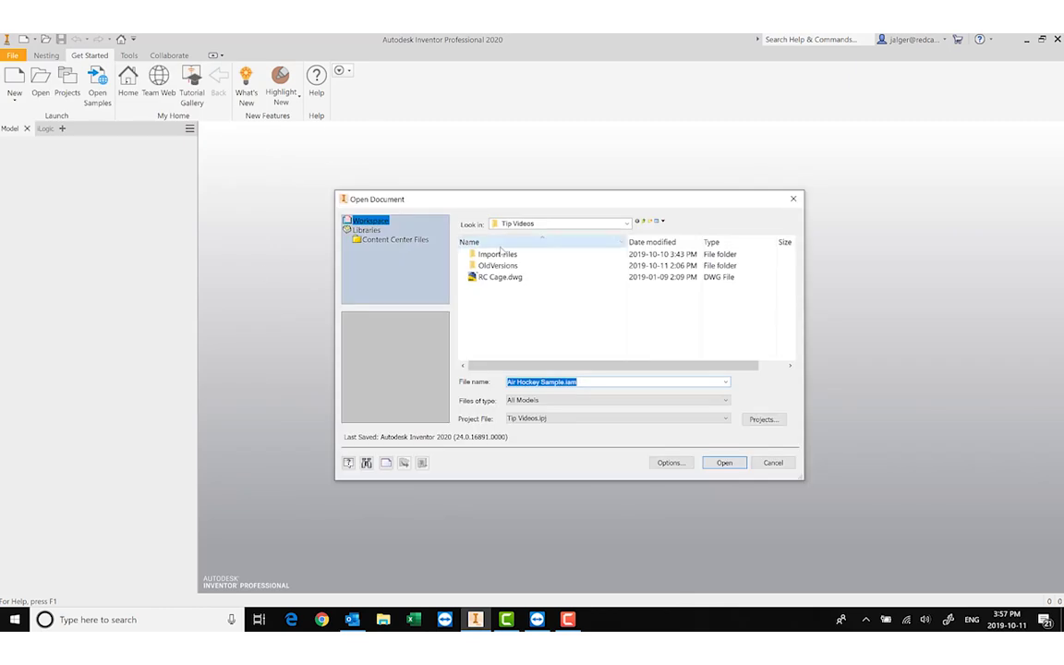
{"action": "double_click", "coordinate": [499, 254]}
{"action": "left_click", "coordinate": [499, 254]}
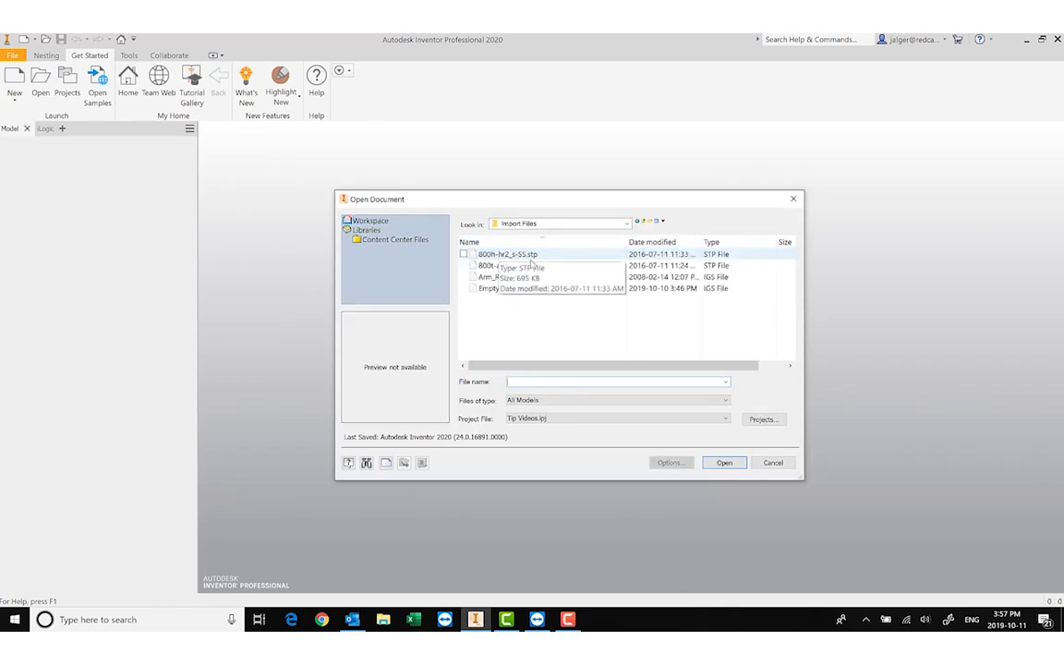
{"action": "left_click", "coordinate": [536, 266]}
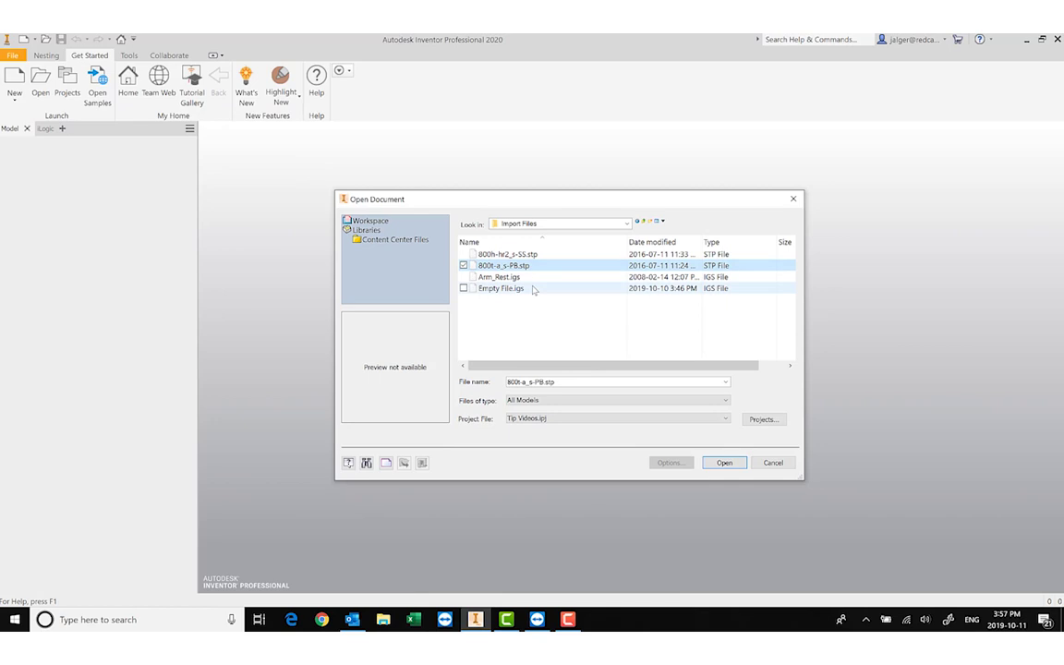
{"action": "left_click", "coordinate": [534, 277]}
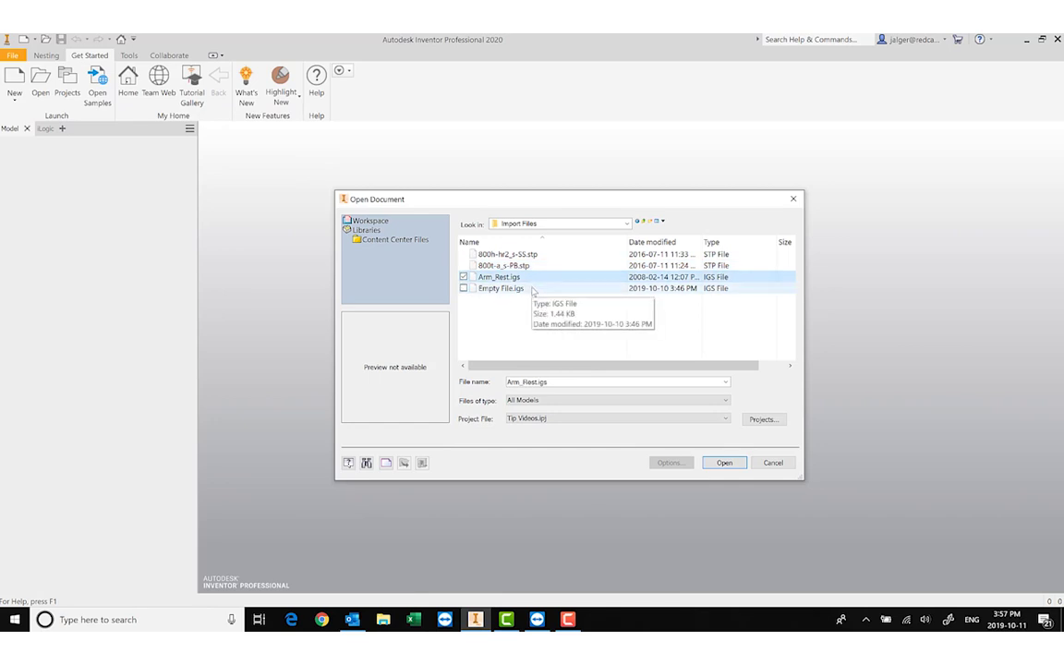
{"action": "left_click", "coordinate": [533, 288]}
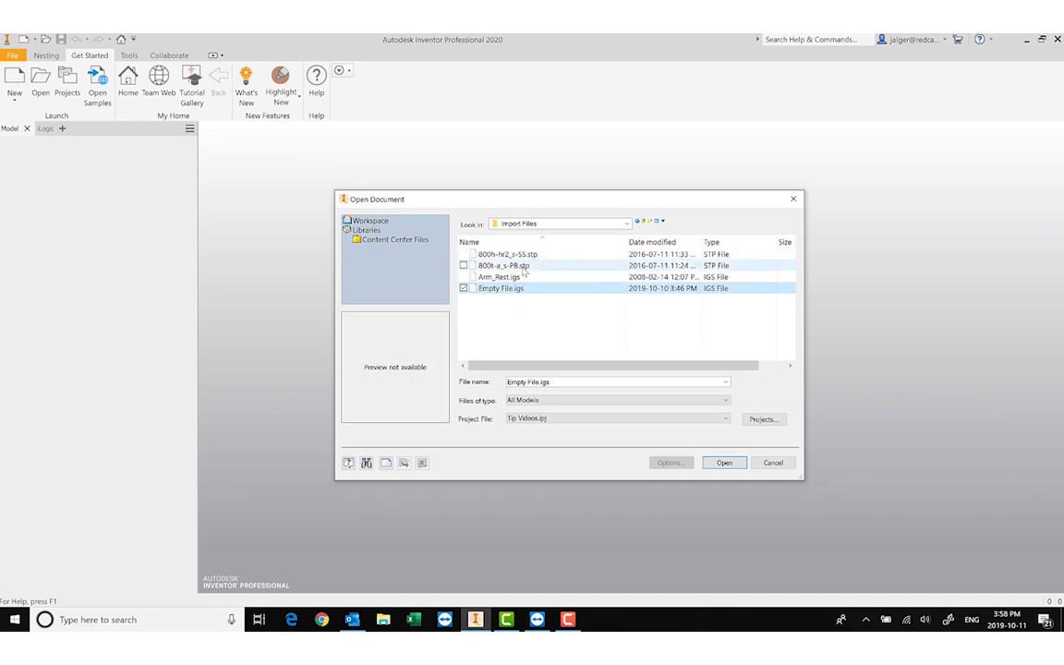
{"action": "left_click", "coordinate": [517, 266]}
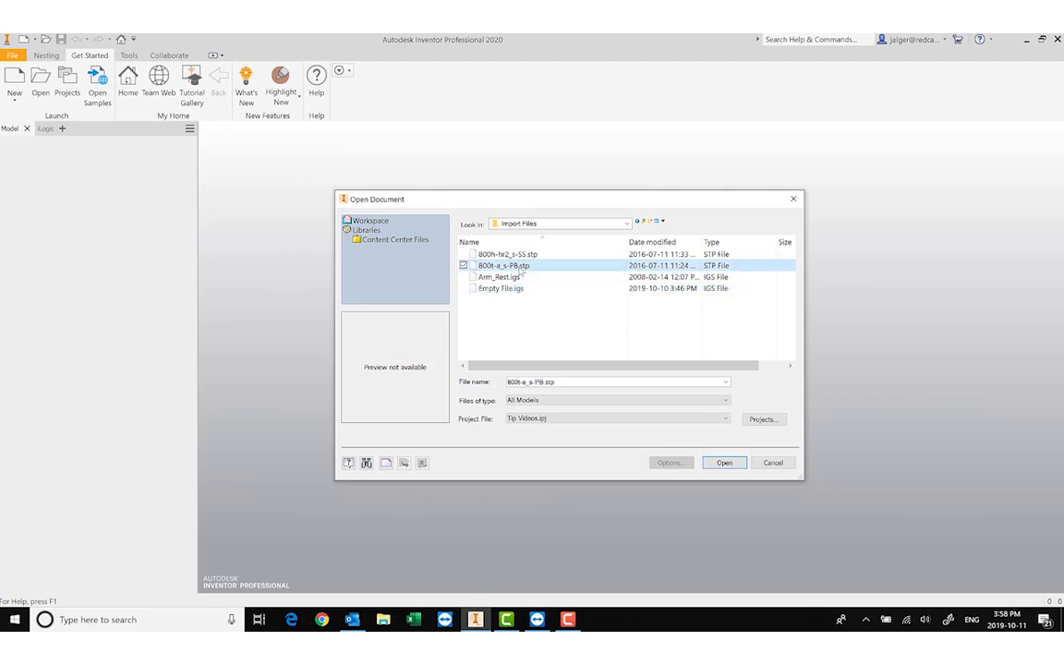
{"action": "left_click", "coordinate": [732, 467]}
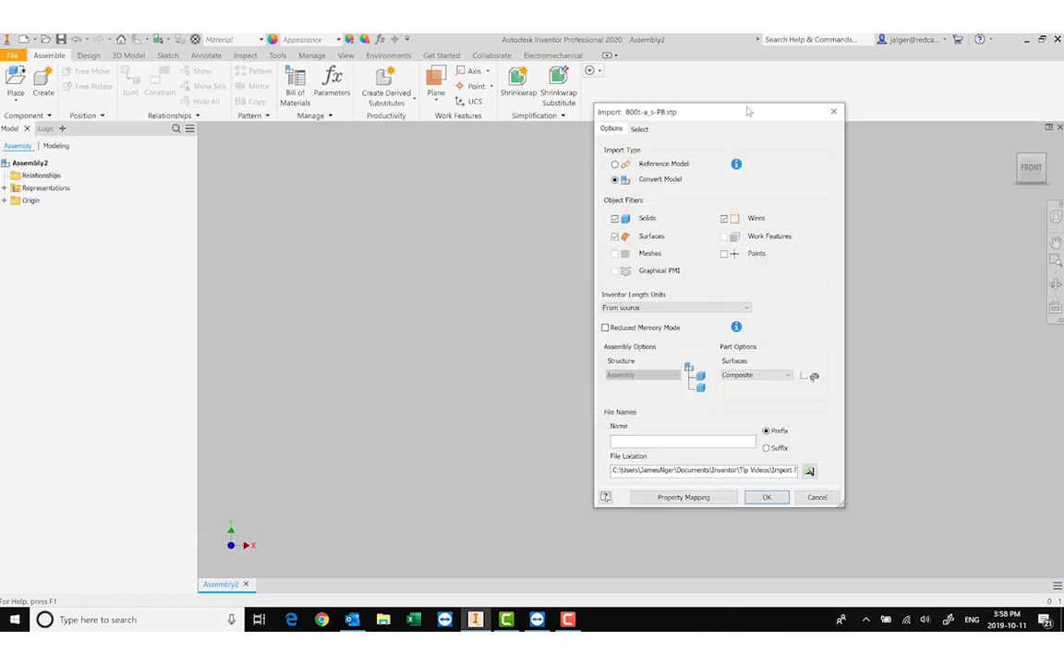
Set the part surfaces option to Stitch for the 800t-a_s-PB.stp import.
{"action": "left_click_drag", "start_coordinate": [744, 110], "coordinate": [488, 134]}
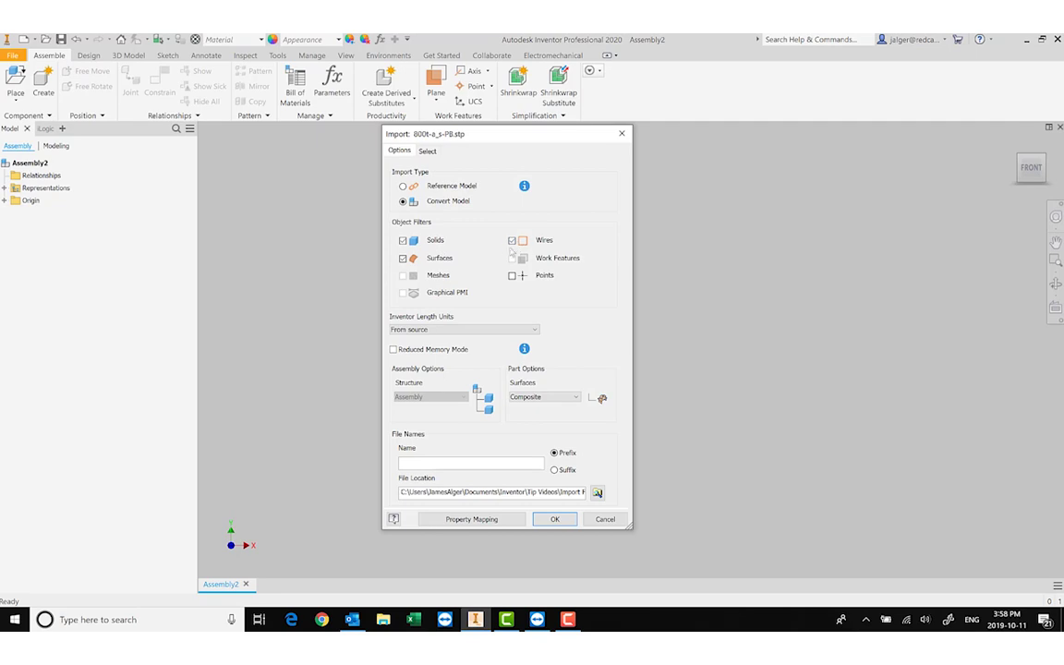
{"action": "left_click", "coordinate": [555, 398]}
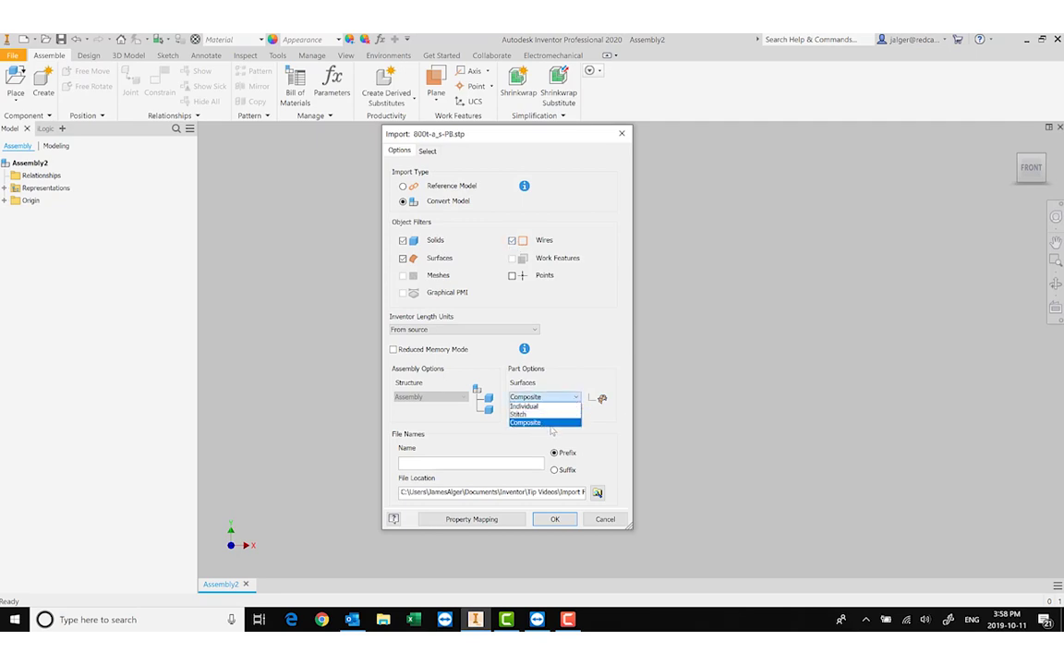
{"action": "left_click", "coordinate": [543, 406]}
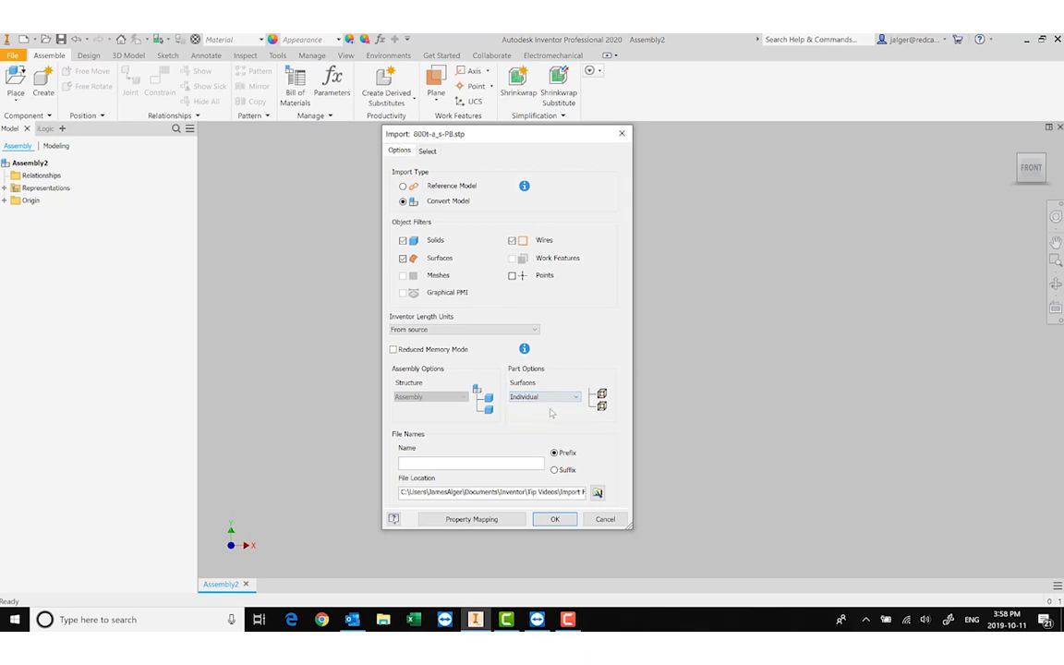
{"action": "left_click", "coordinate": [578, 397]}
{"action": "left_click", "coordinate": [545, 415]}
Load the 800t-a_s-PB model preview and complete the import with all components included.
{"action": "left_click", "coordinate": [427, 150]}
{"action": "left_click", "coordinate": [427, 191]}
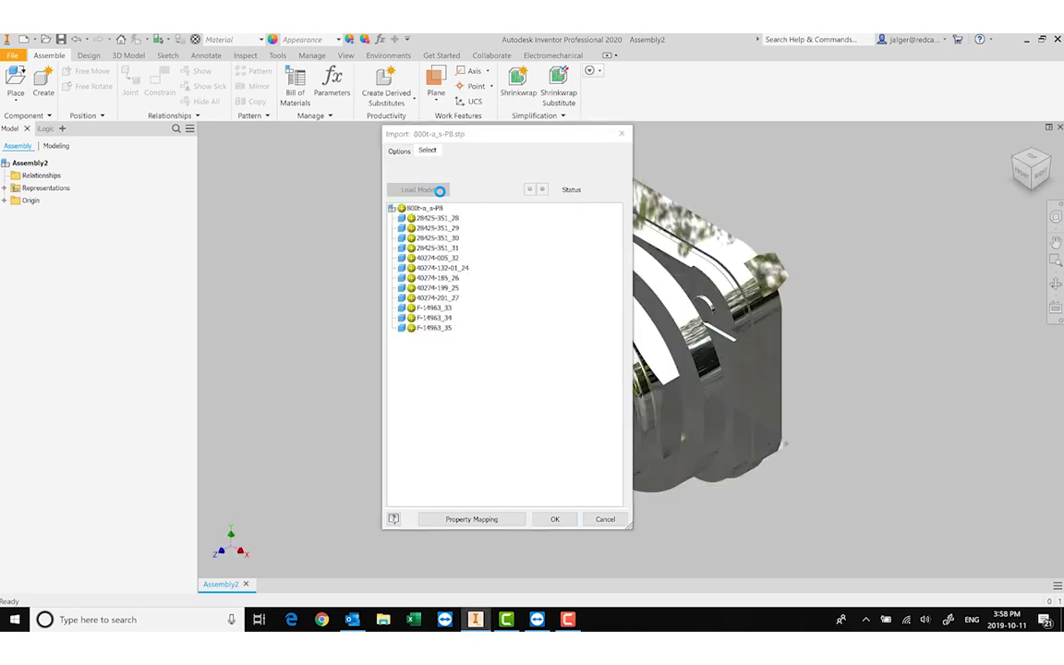
{"action": "left_click_drag", "start_coordinate": [496, 140], "coordinate": [340, 147]}
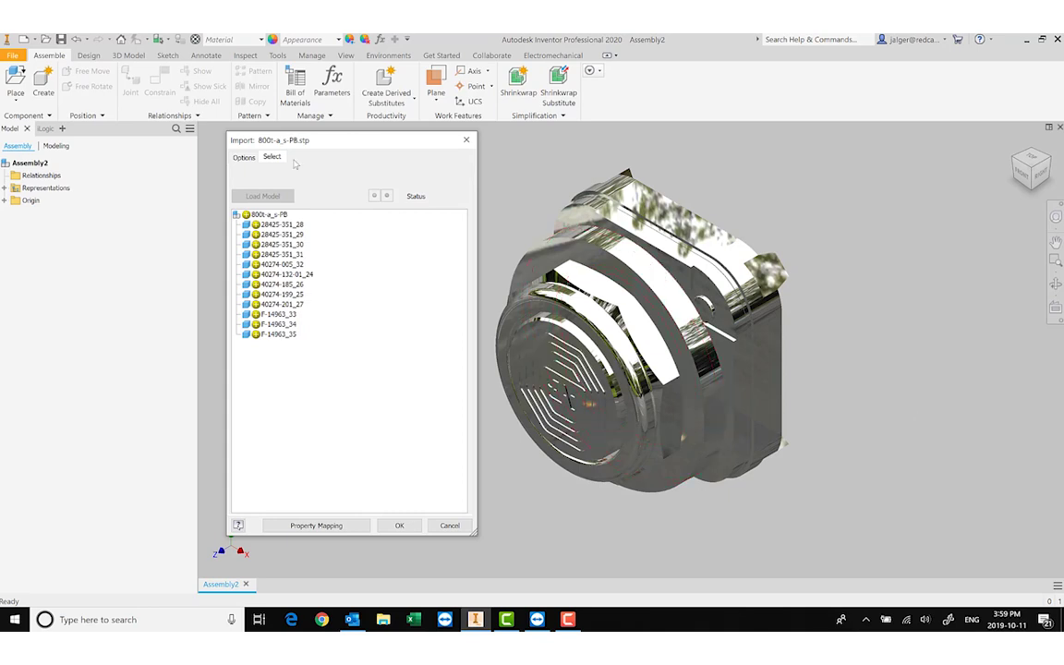
{"action": "left_click", "coordinate": [399, 524]}
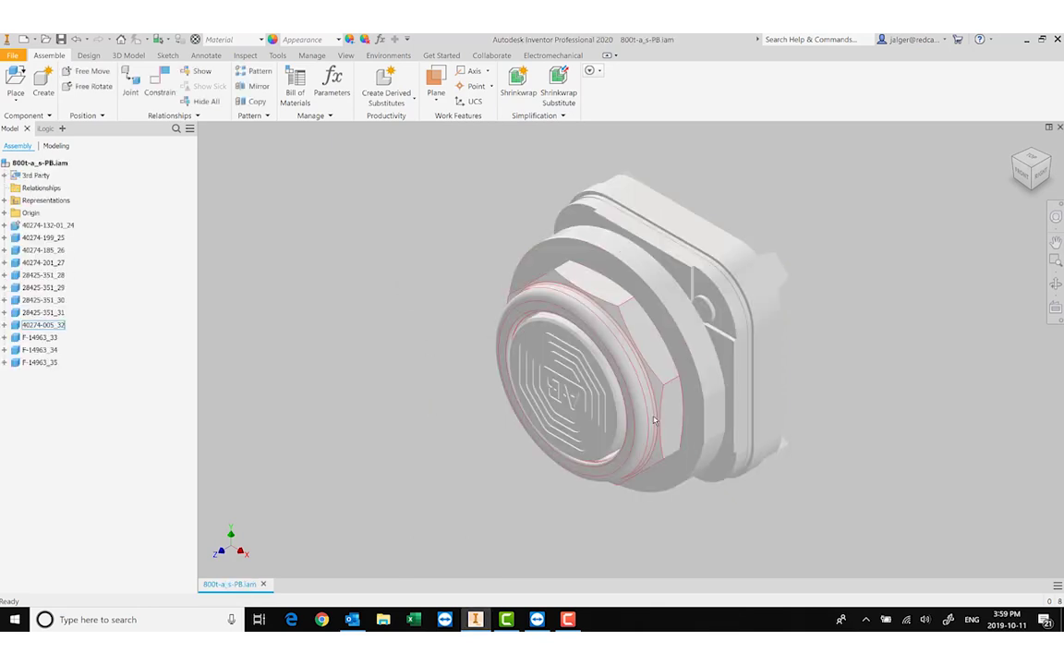
{"action": "middle_click_drag", "start_coordinate": [688, 454], "coordinate": [717, 421], "text": "shift"}
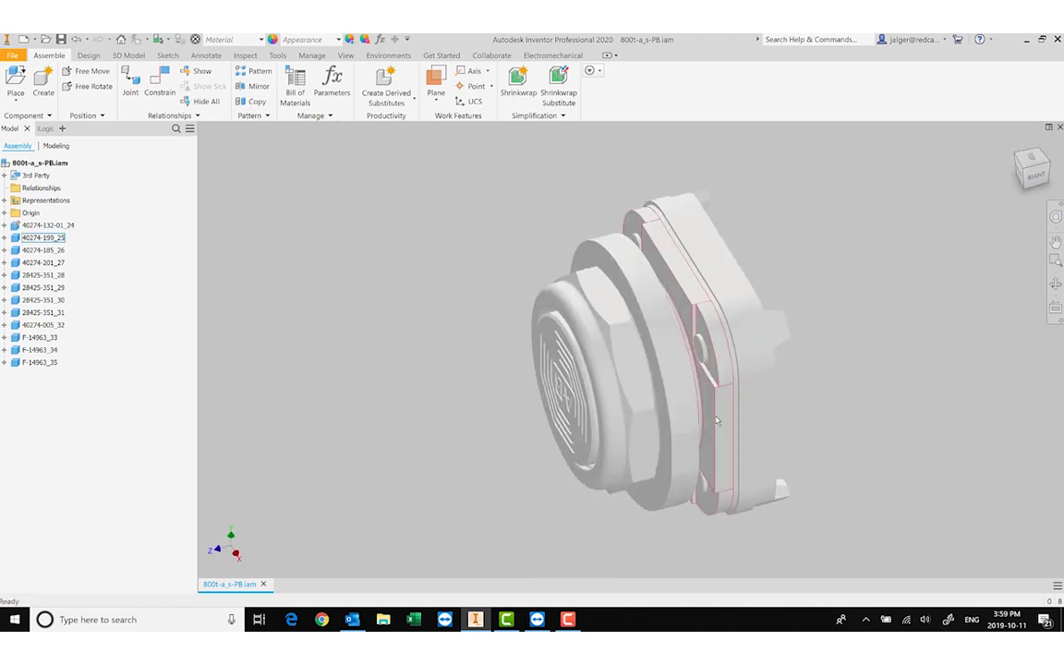
Choose Arm_Rest.igs from the Import Files folder as the next CAD file to import.
{"action": "left_click", "coordinate": [12, 55]}
{"action": "mouse_move", "coordinate": [46, 128]}
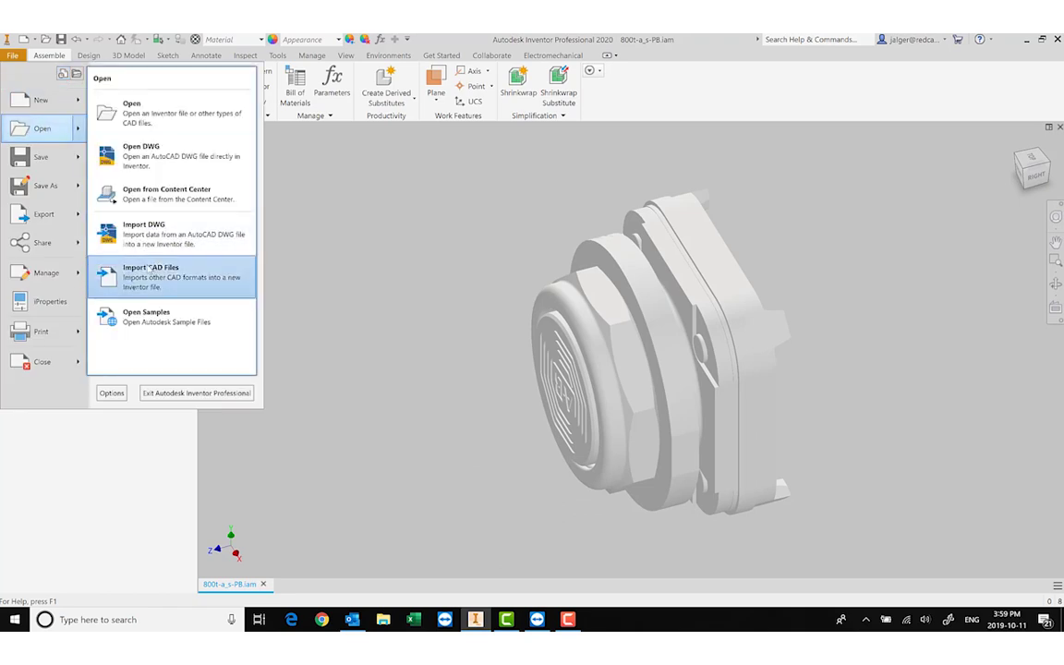
{"action": "left_click", "coordinate": [153, 275]}
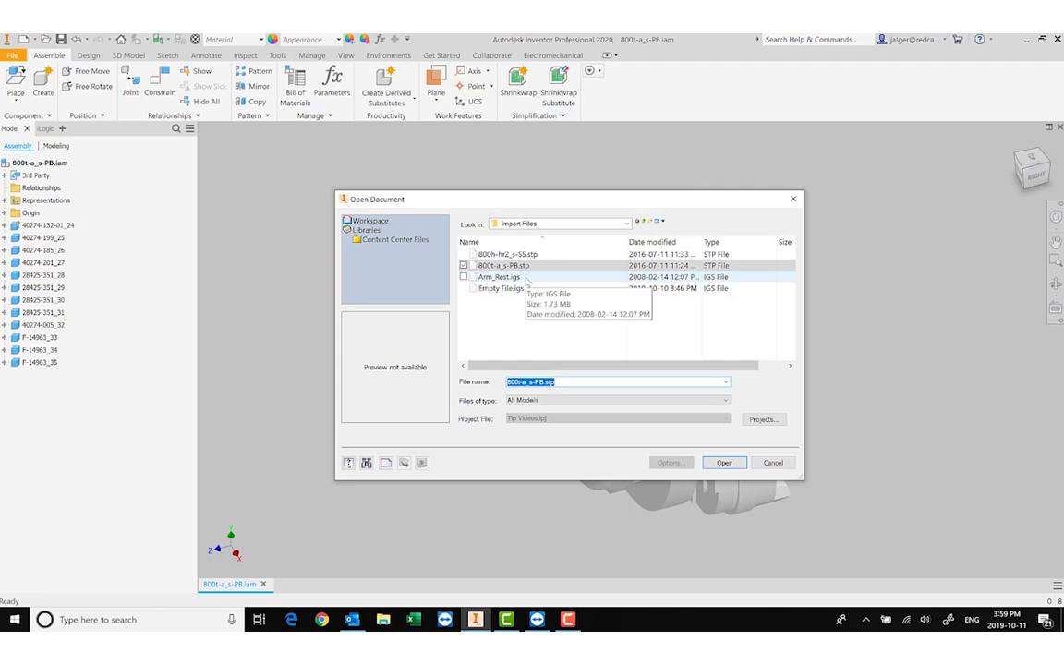
{"action": "left_click", "coordinate": [525, 279]}
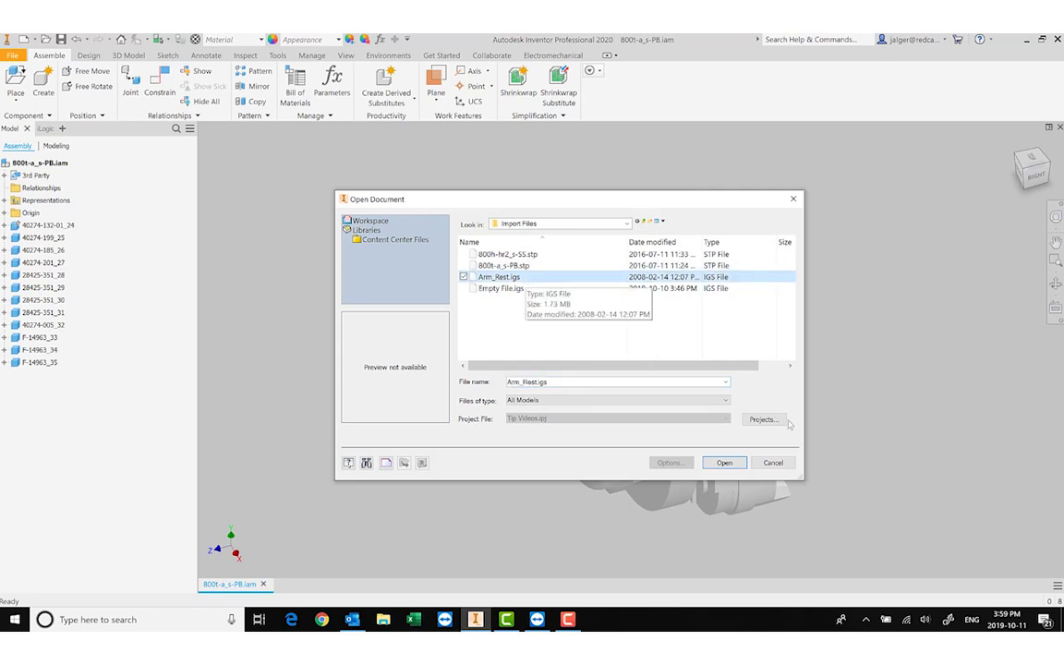
{"action": "left_click", "coordinate": [738, 467]}
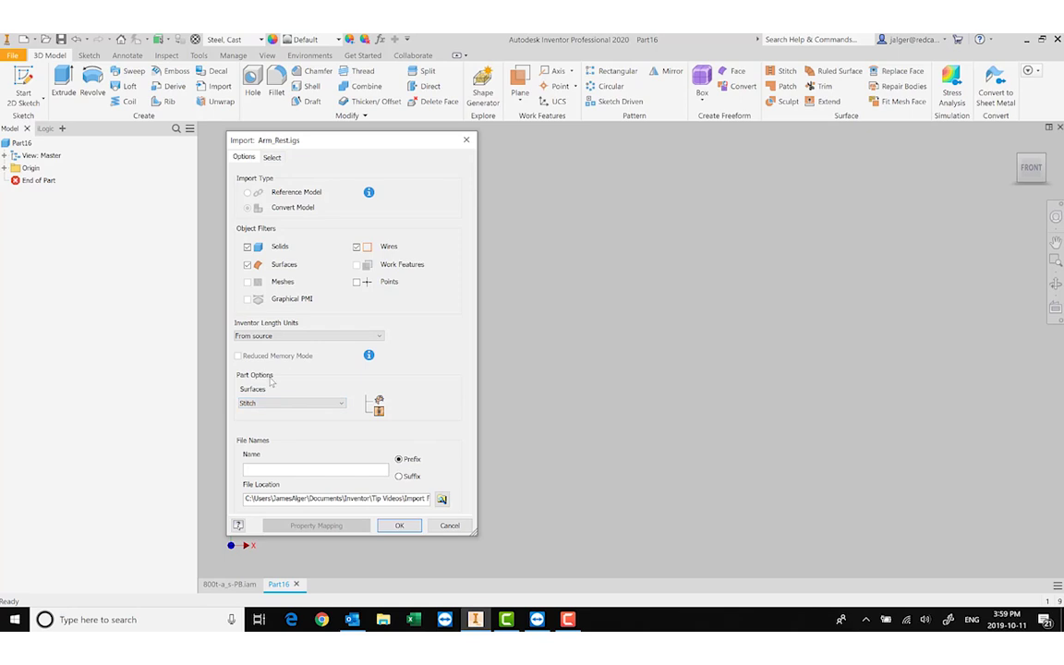
Import the Arm_Rest model with surfaces set to Stitch, loading its preview before completing the import.
{"action": "left_click", "coordinate": [327, 404]}
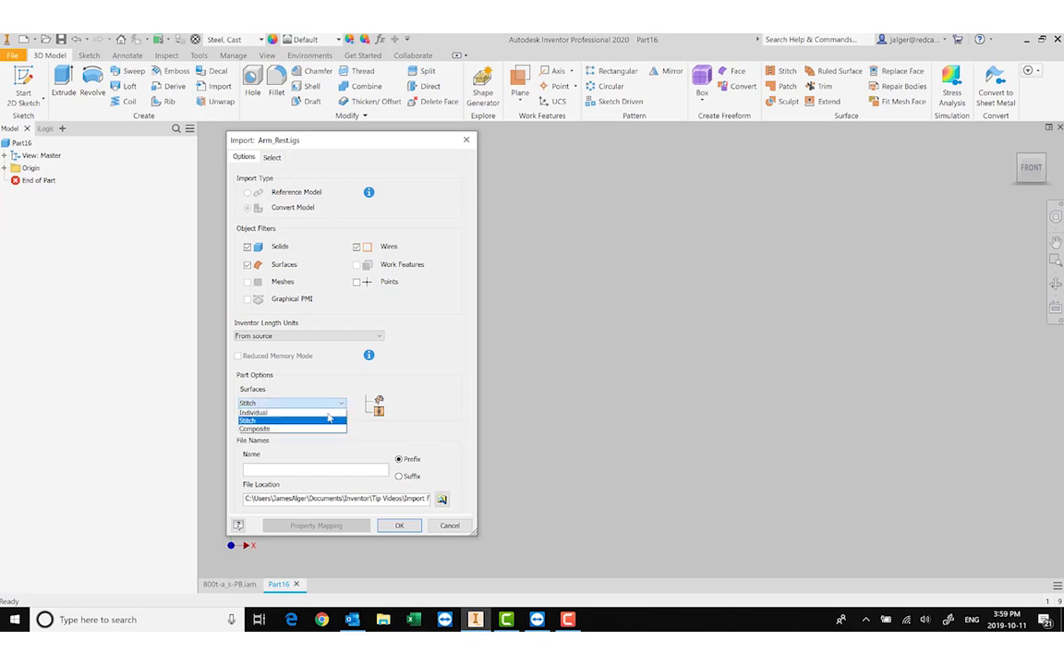
{"action": "left_click", "coordinate": [280, 421]}
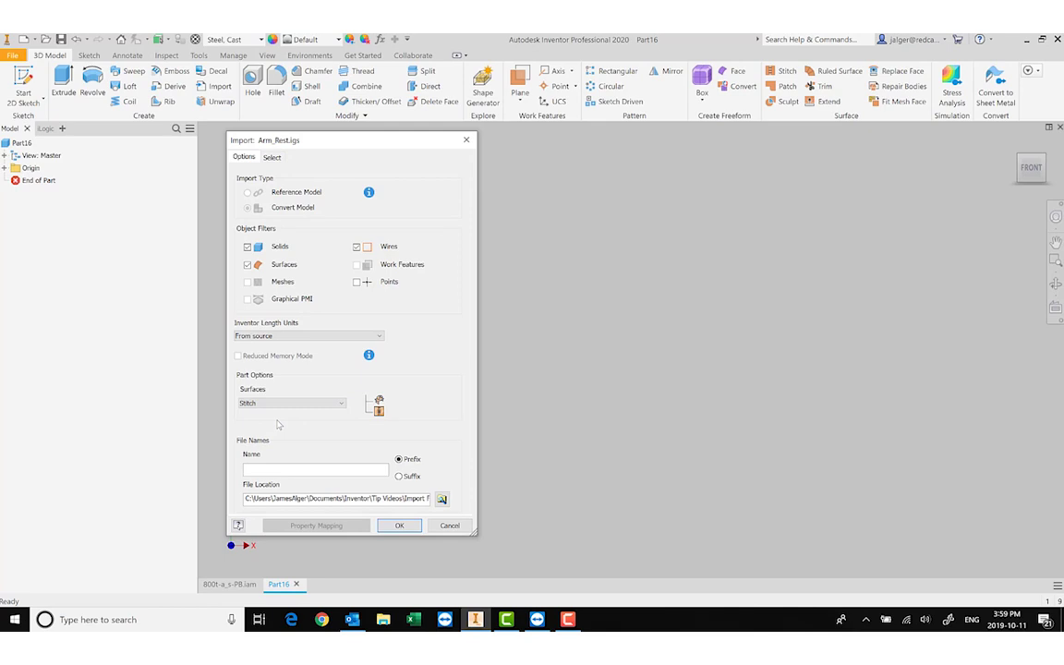
{"action": "left_click", "coordinate": [272, 157]}
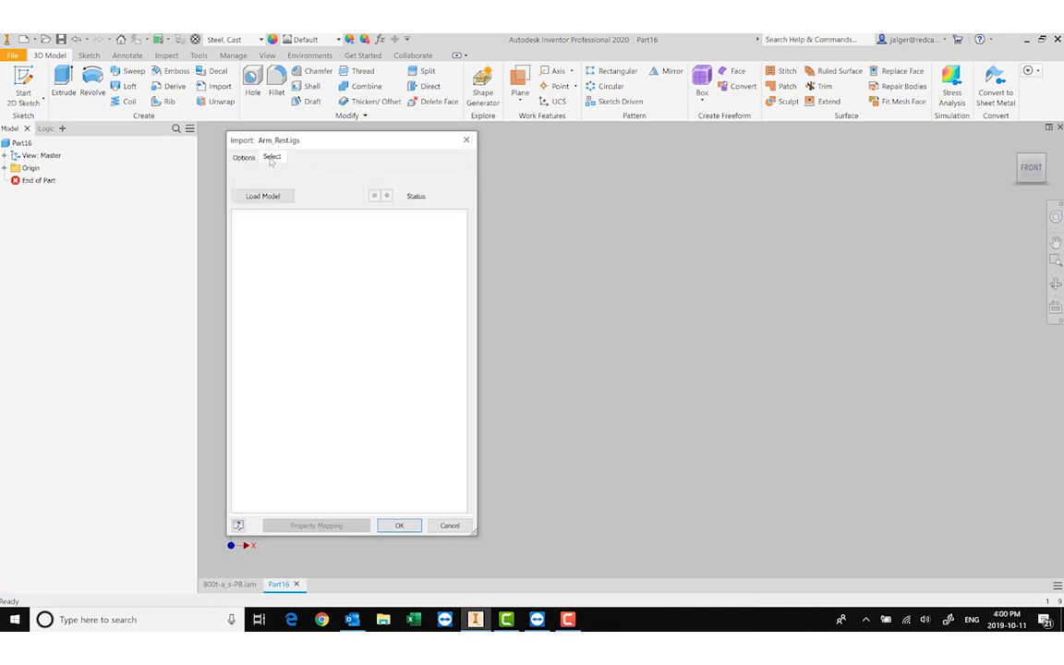
{"action": "left_click", "coordinate": [263, 195]}
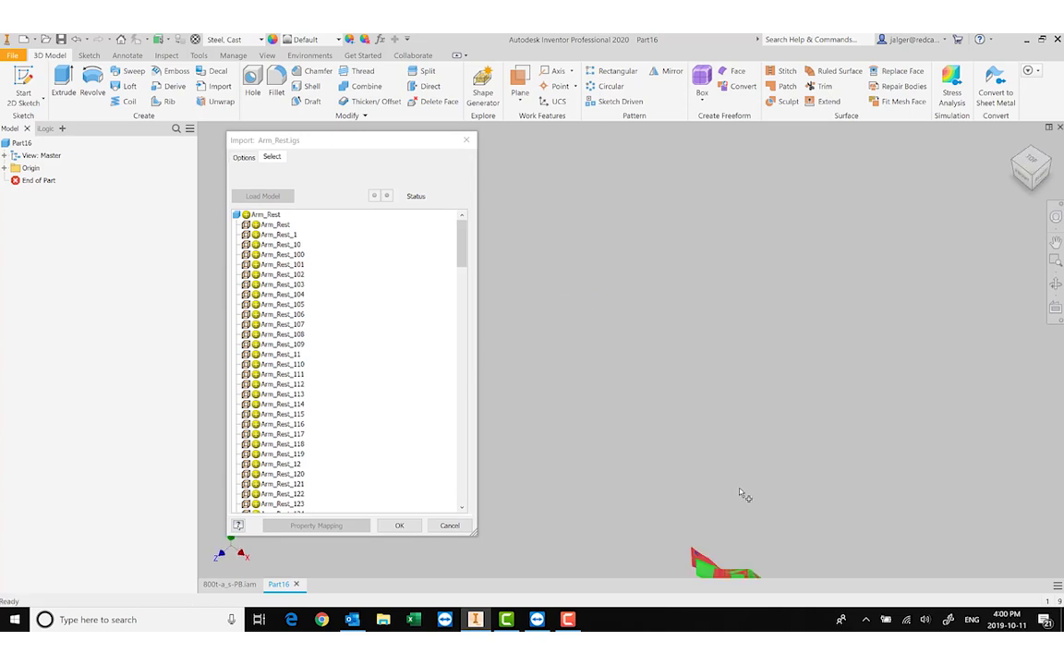
{"action": "scroll", "coordinate": [743, 481], "scroll_direction": "up", "scroll_amount": 5}
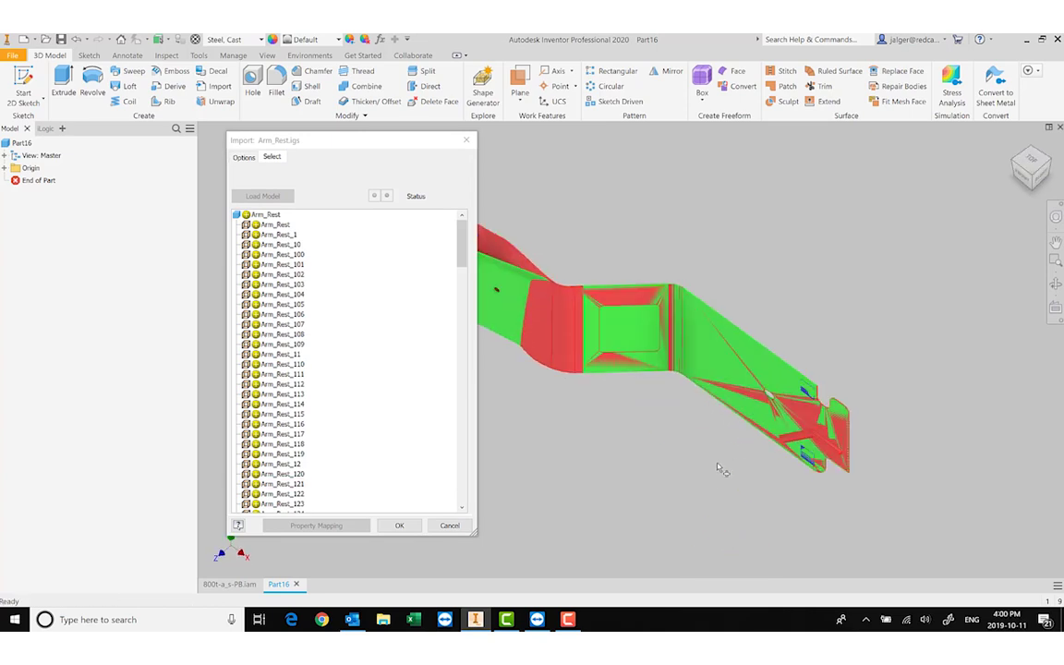
{"action": "mouse_move", "coordinate": [727, 442]}
{"action": "middle_mouse_down", "text": "shift"}
{"action": "mouse_move", "coordinate": [777, 357]}
{"action": "mouse_move", "coordinate": [782, 373]}
{"action": "mouse_move", "coordinate": [747, 440]}
{"action": "middle_mouse_up", "text": "shift"}
{"action": "left_click", "coordinate": [399, 525]}
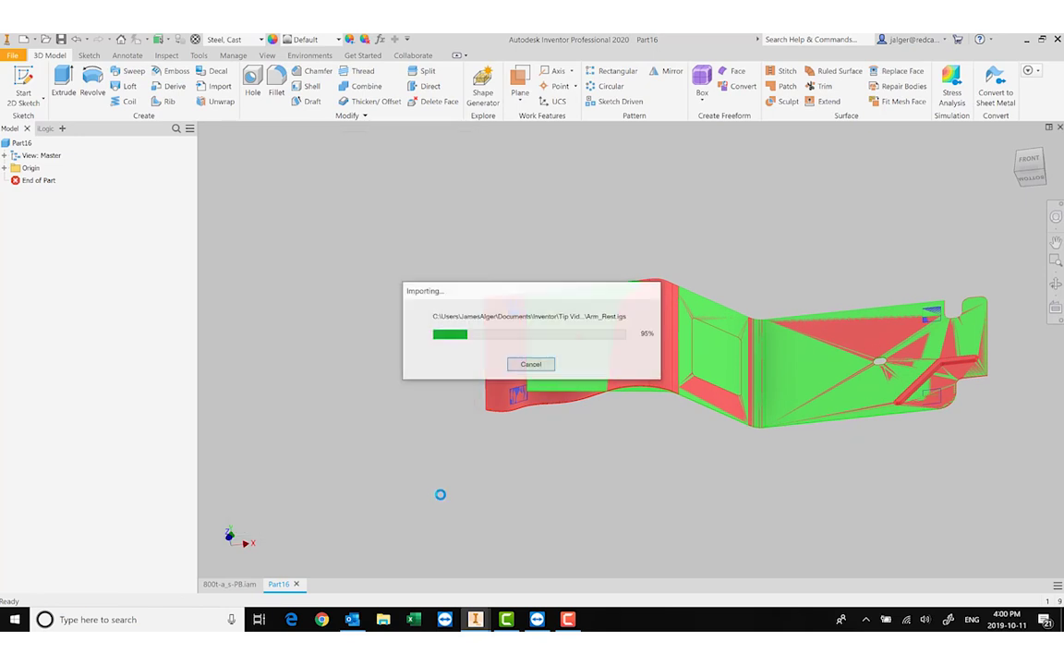
{"action": "middle_click_drag", "start_coordinate": [592, 431], "coordinate": [613, 488], "text": "shift"}
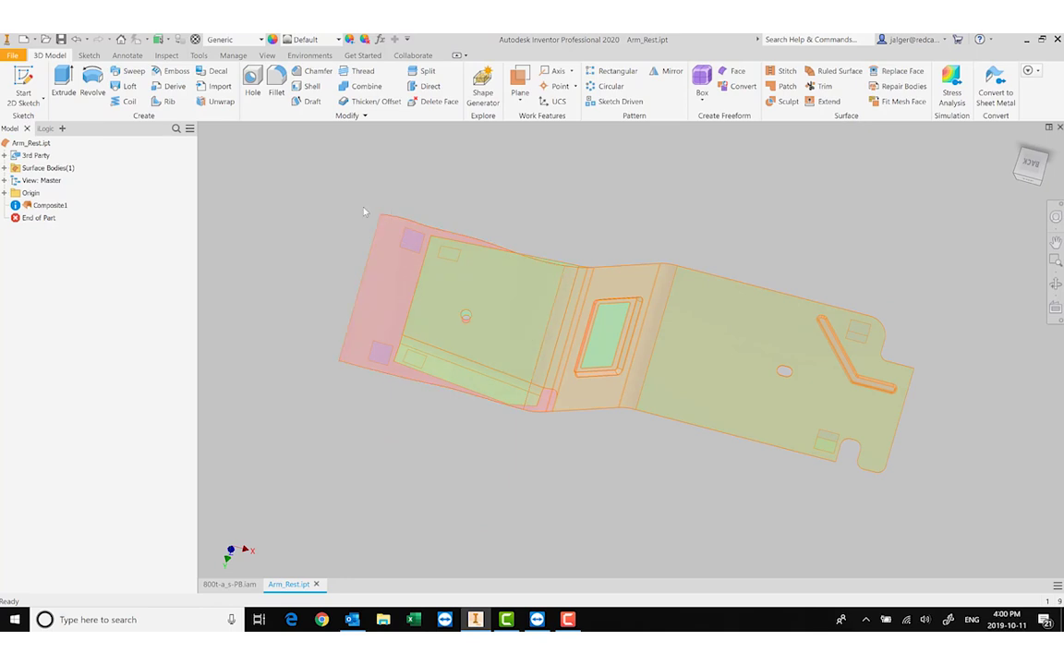
Choose Empty File.igs from the Import Files folder as the next CAD file to import.
{"action": "left_click", "coordinate": [13, 56]}
{"action": "mouse_move", "coordinate": [56, 131]}
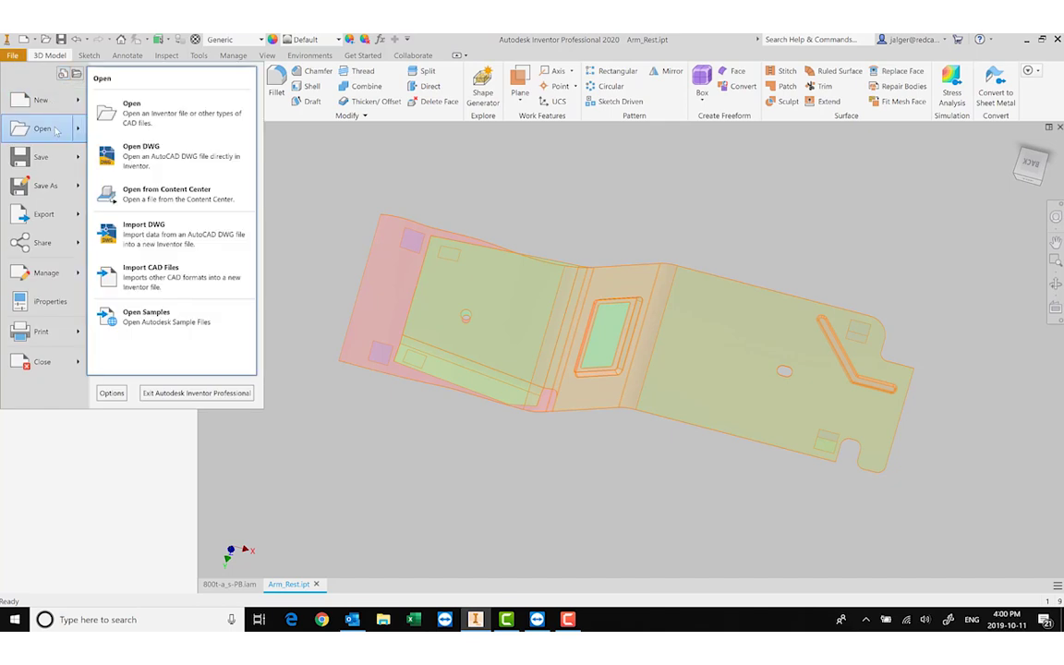
{"action": "left_click", "coordinate": [153, 271]}
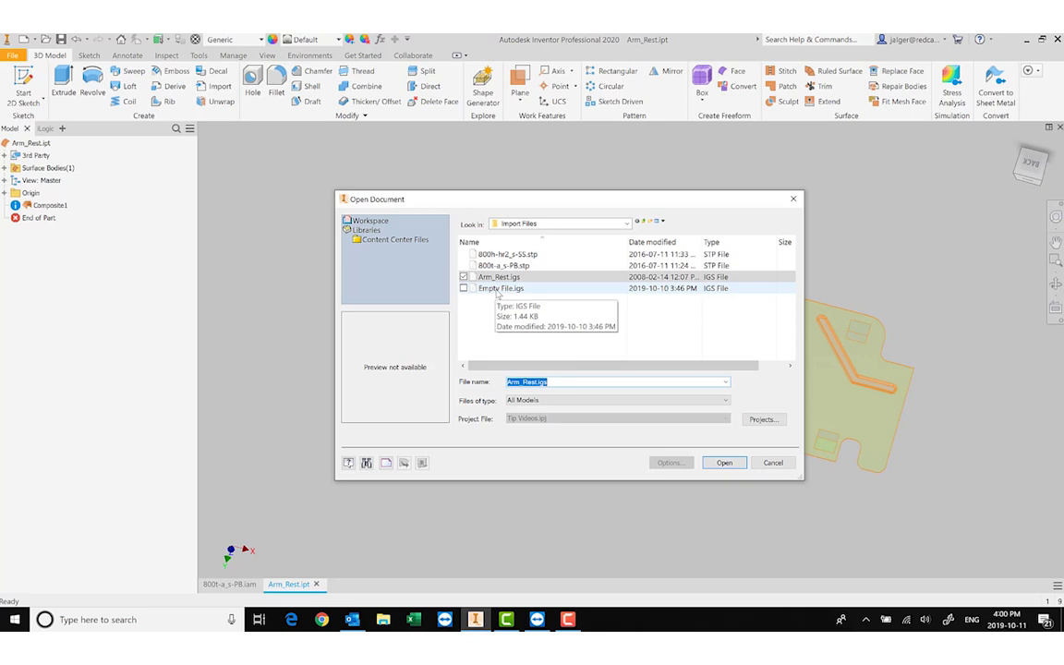
{"action": "left_click", "coordinate": [498, 289]}
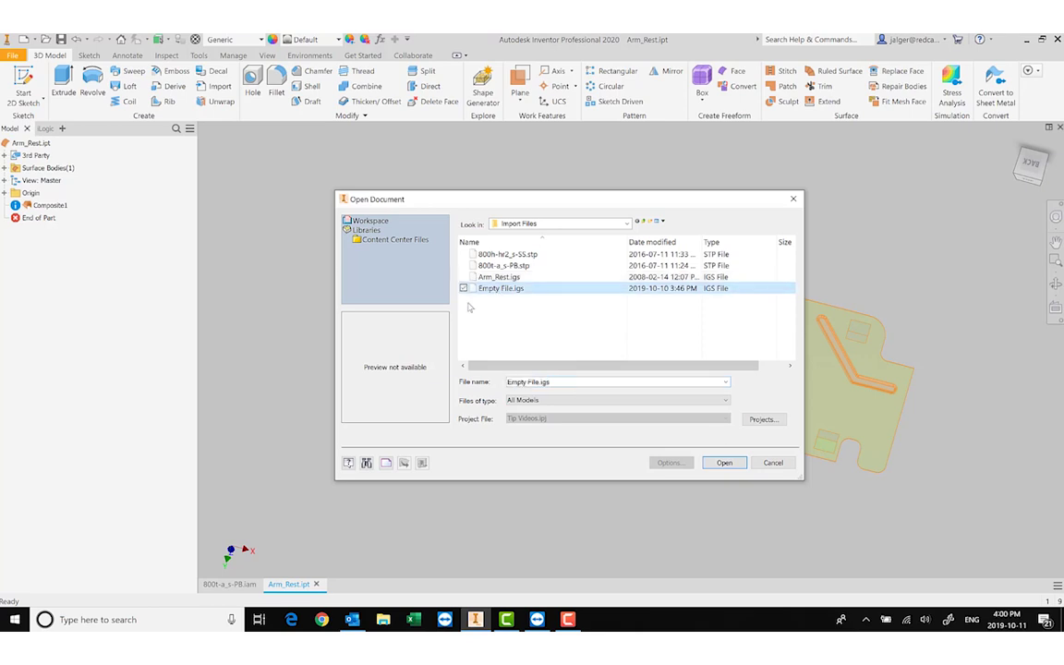
{"action": "left_click", "coordinate": [737, 468]}
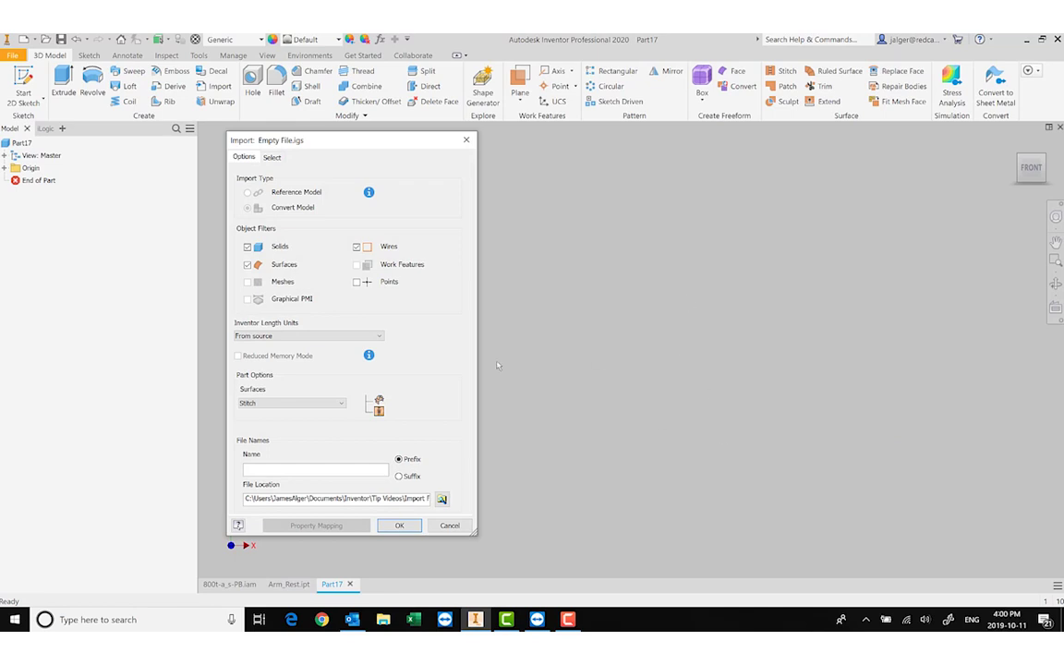
Load the Empty File model preview and complete its import.
{"action": "left_click", "coordinate": [358, 282]}
{"action": "left_click", "coordinate": [386, 283]}
{"action": "left_click", "coordinate": [271, 157]}
{"action": "left_click", "coordinate": [268, 196]}
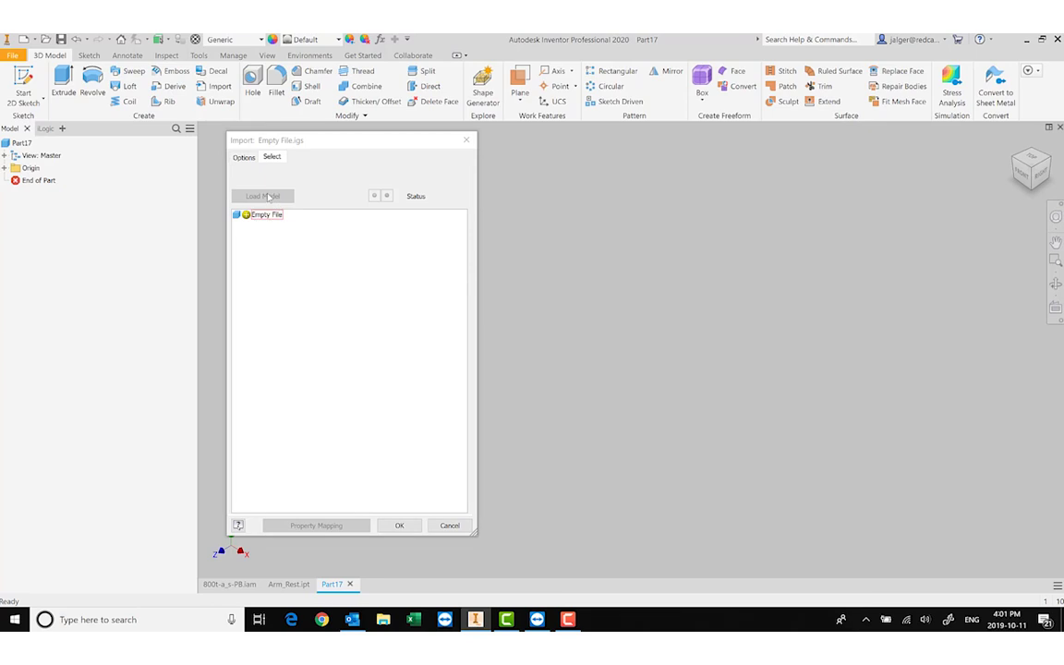
{"action": "left_click", "coordinate": [410, 525]}
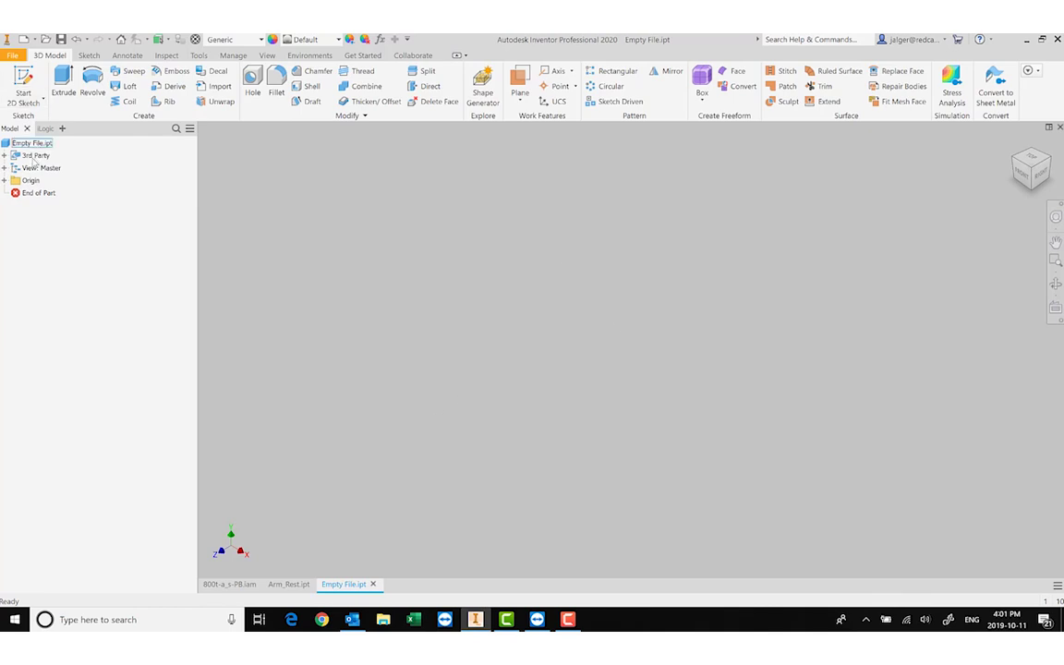
Open the Empty File.htm translation report stored under the part's 3rd Party data, allowing the package contents to open.
{"action": "left_click", "coordinate": [3, 155]}
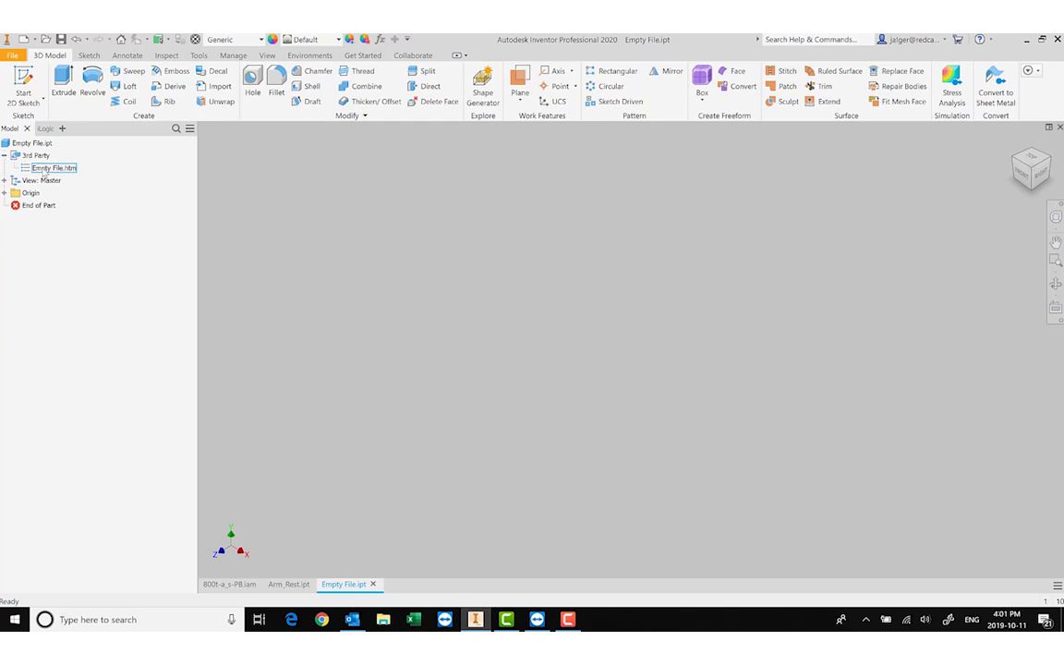
{"action": "double_click", "coordinate": [46, 168]}
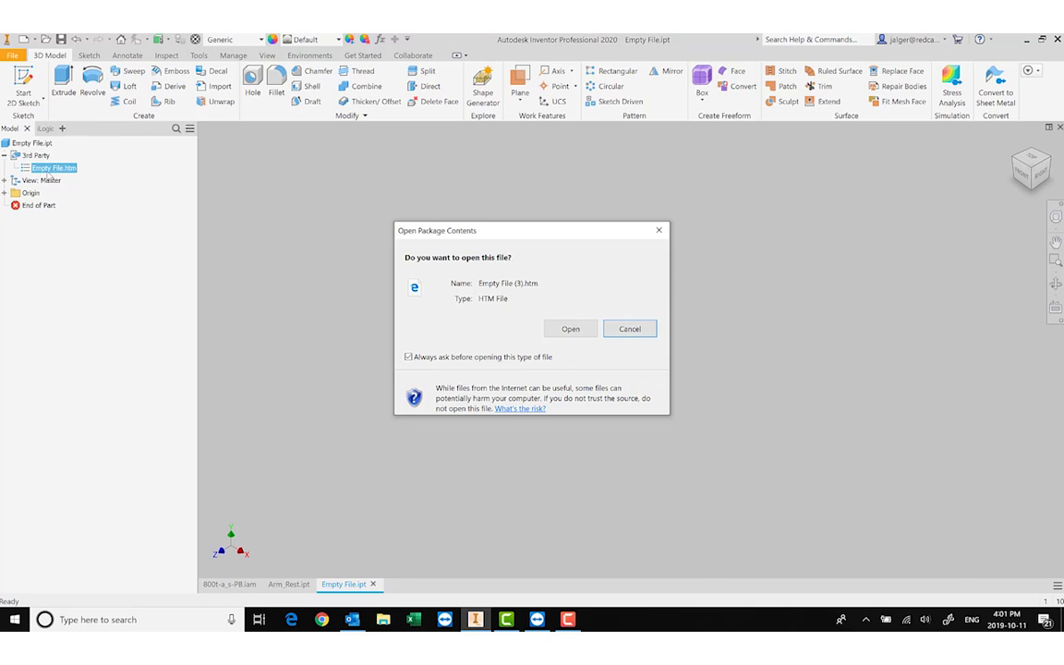
{"action": "left_click", "coordinate": [569, 329]}
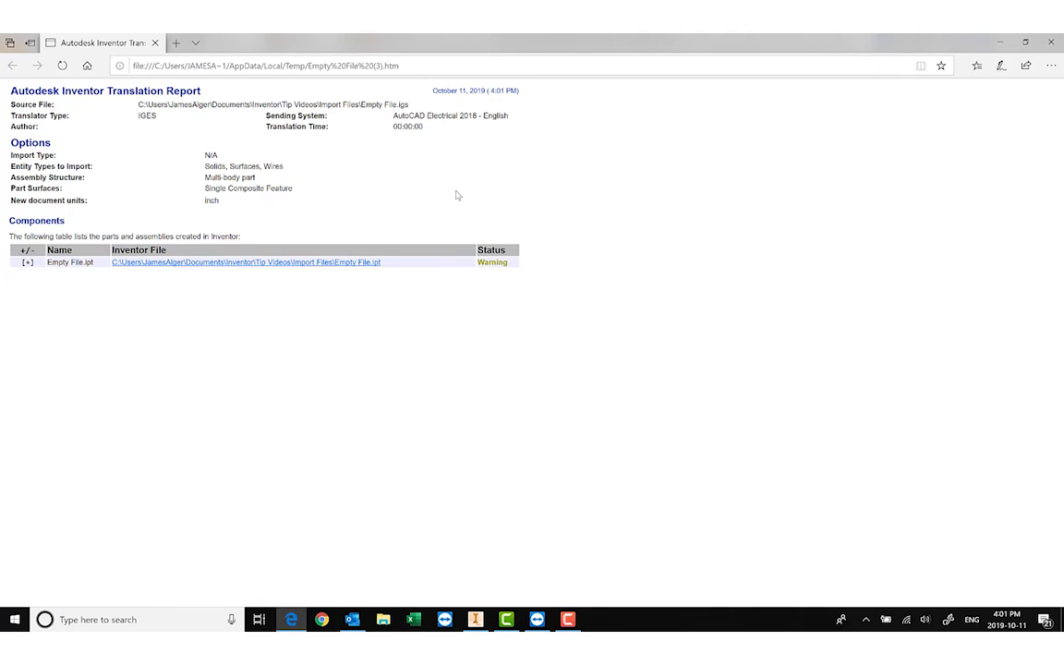
Examine the report's sending system, translator type, assembly structure and document units, and expand the Empty File.ipt component to read its warning message.
{"action": "left_click_drag", "start_coordinate": [508, 116], "coordinate": [382, 136]}
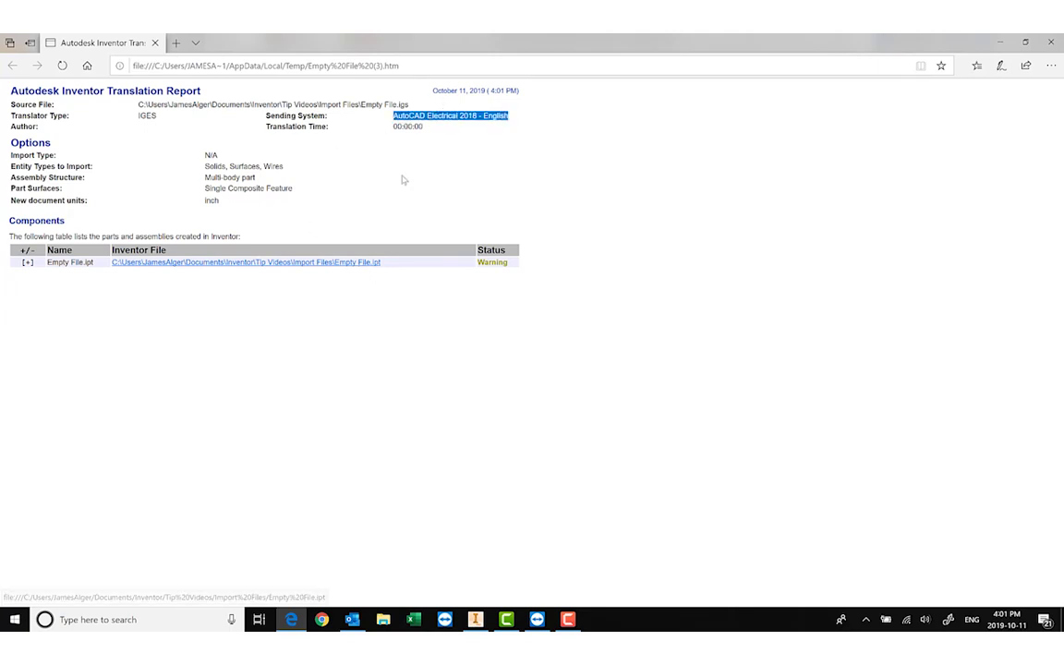
{"action": "double_click", "coordinate": [151, 115]}
{"action": "left_click_drag", "start_coordinate": [203, 179], "coordinate": [240, 178]}
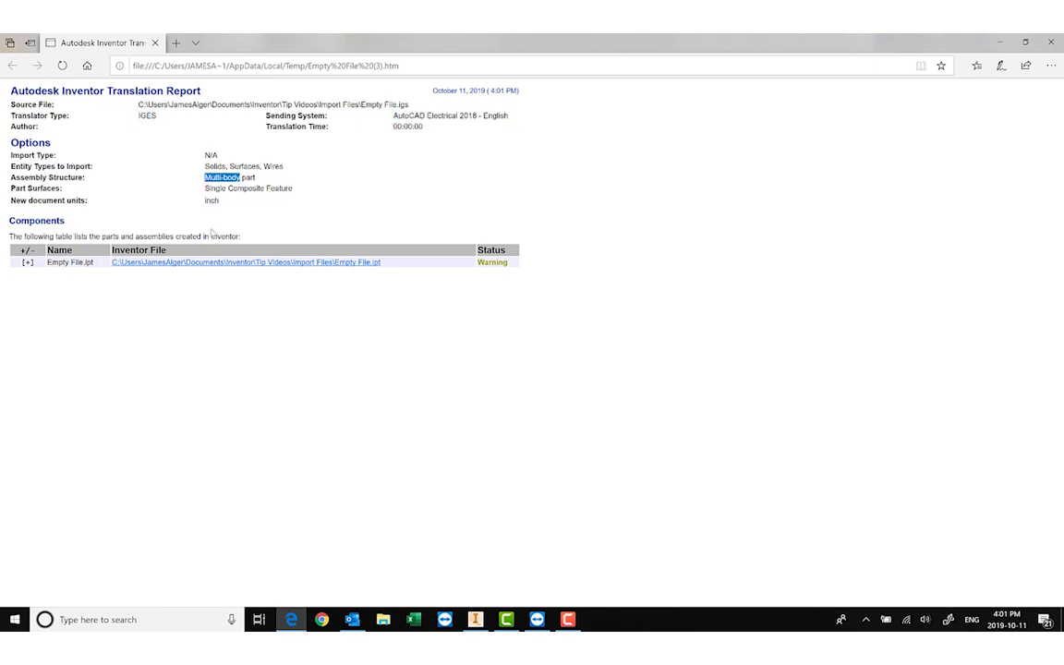
{"action": "left_click_drag", "start_coordinate": [222, 201], "coordinate": [199, 201]}
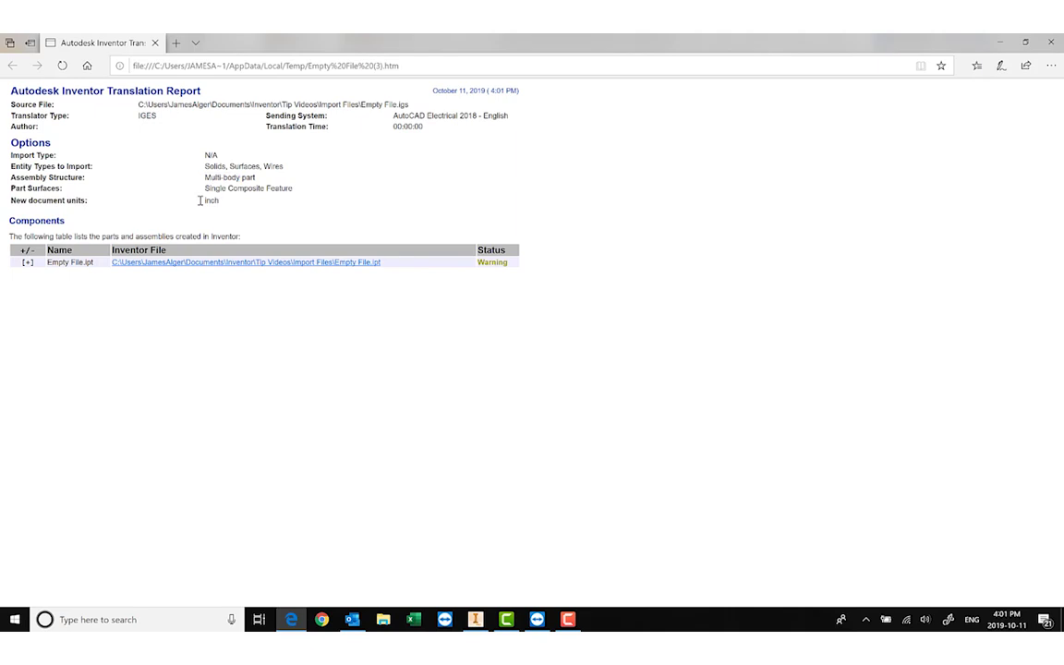
{"action": "left_click", "coordinate": [27, 262]}
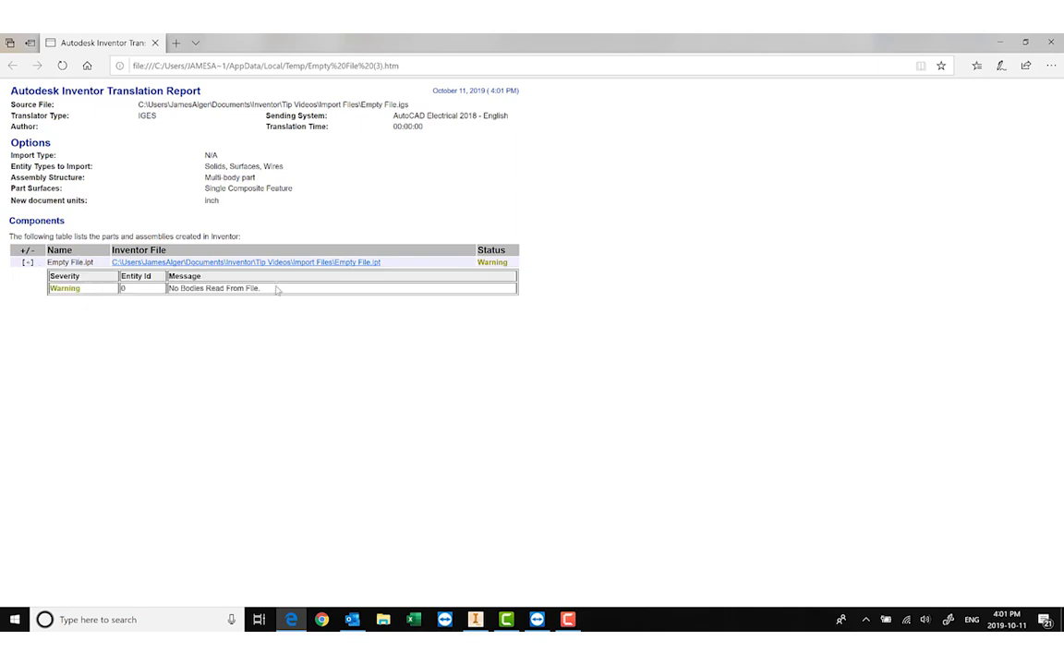
{"action": "left_click_drag", "start_coordinate": [273, 296], "coordinate": [158, 295]}
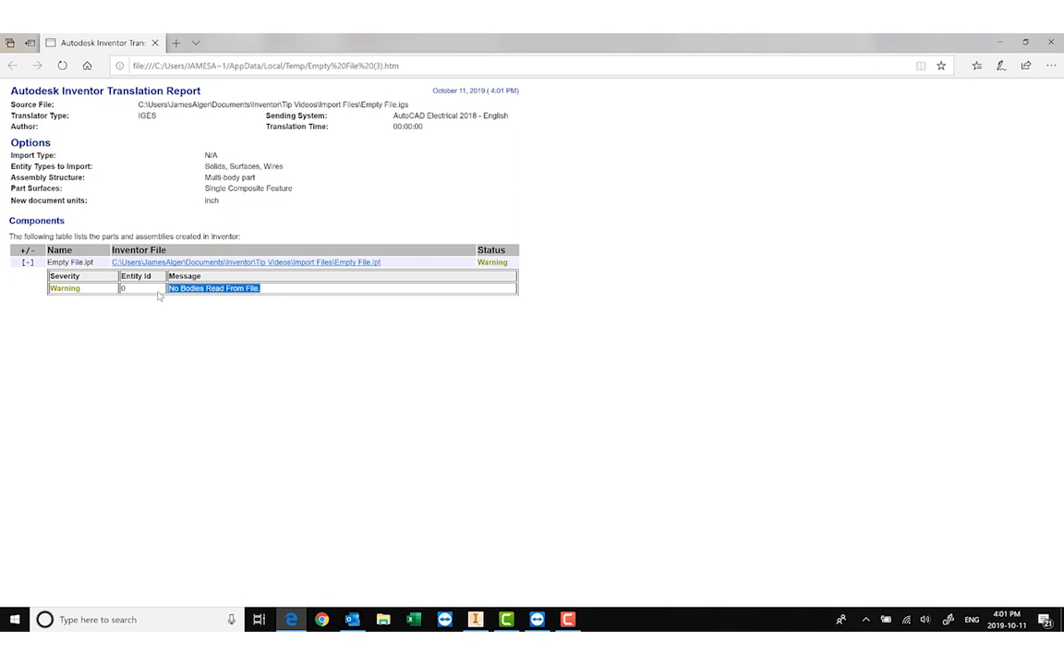